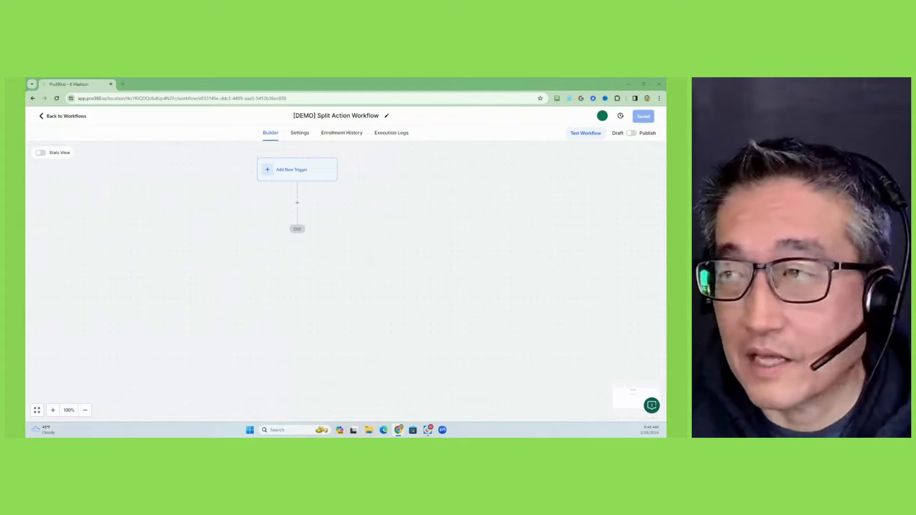
# Add a Split action beneath the trigger of the [DEMO] Split Action Workflow
pyautogui.click(297, 205)
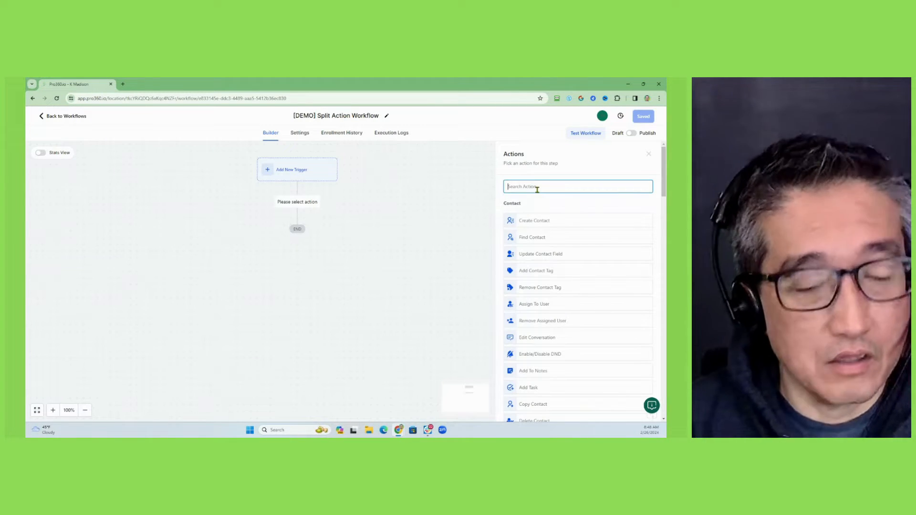
pyautogui.write('split')
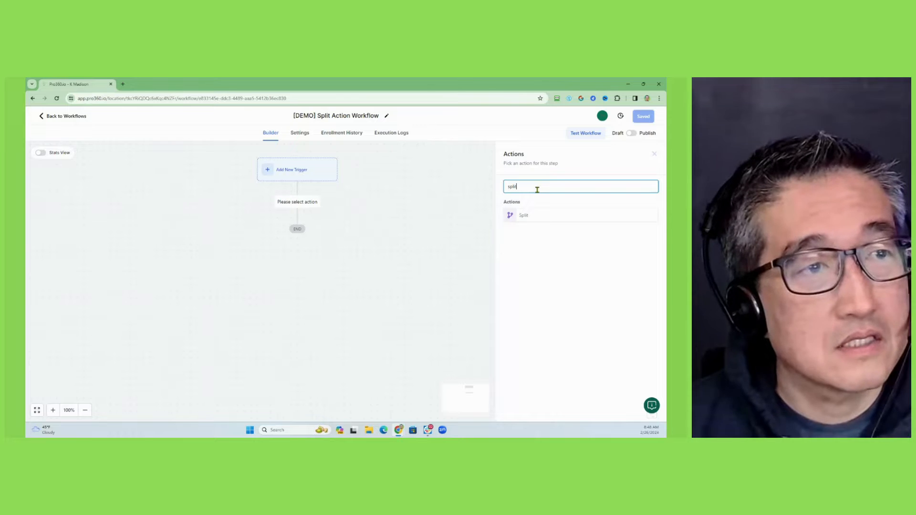
pyautogui.click(535, 219)
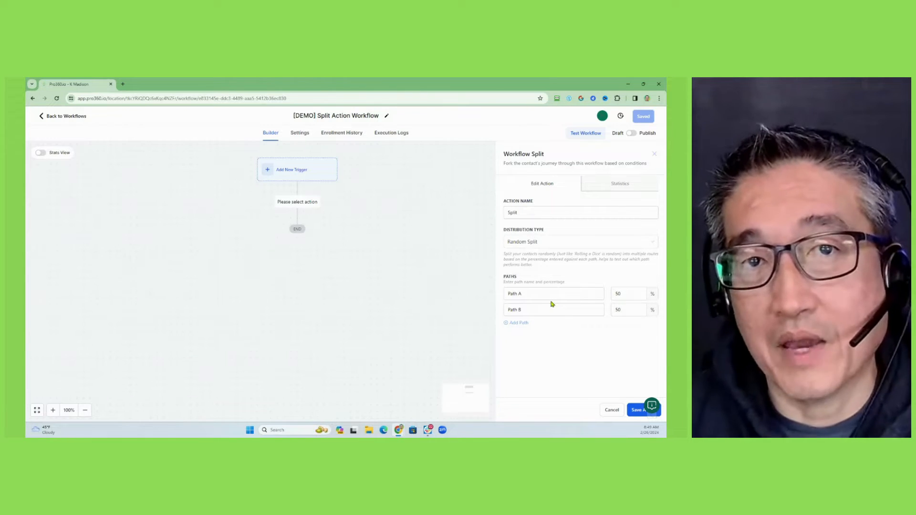
# Set the random split percentages to 65 for Path A and 35 for Path B
pyautogui.doubleClick(627, 294)
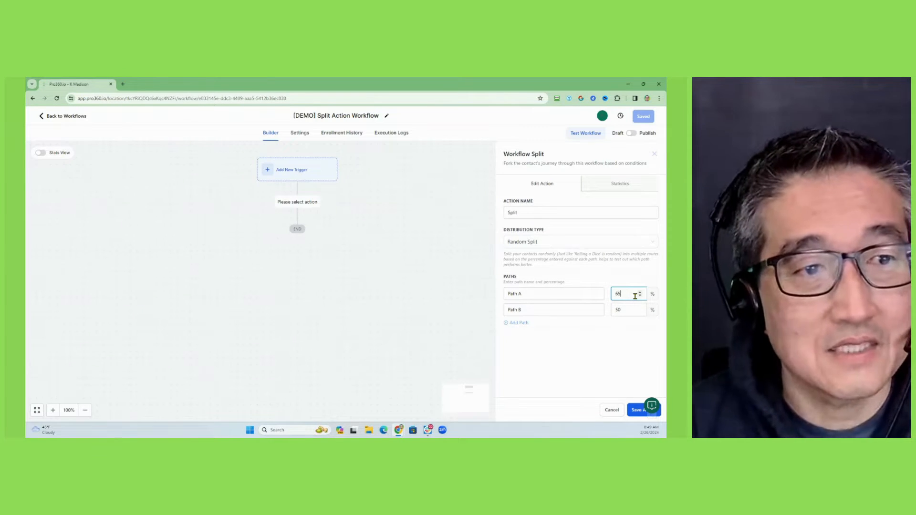
pyautogui.write('65')
pyautogui.press('Tab')
pyautogui.press('Tab')
pyautogui.write('35')
pyautogui.press('Tab')
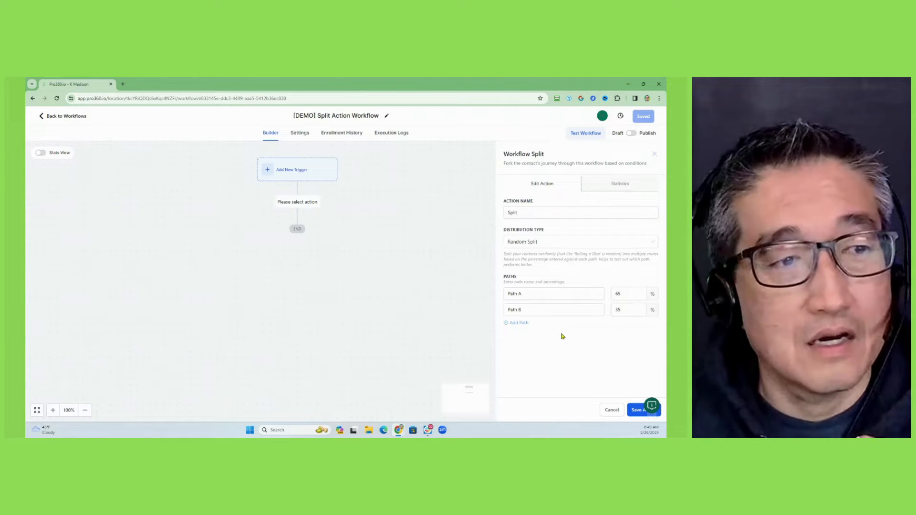
# Add three extra paths to the split and remove Paths E and D again
pyautogui.click(523, 324)
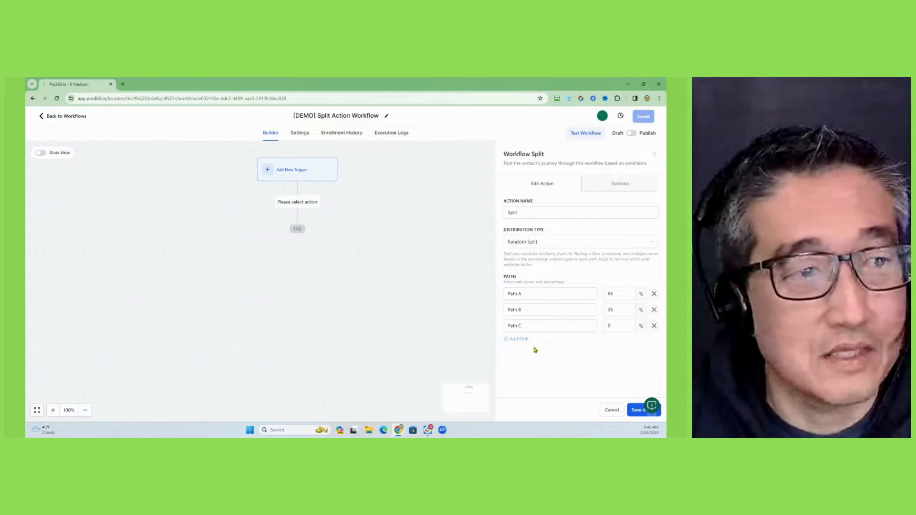
pyautogui.click(521, 340)
pyautogui.click(520, 355)
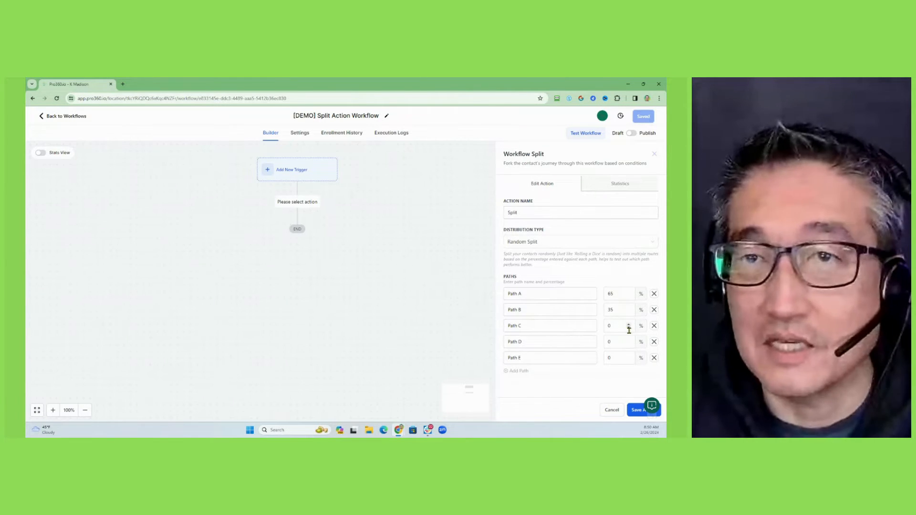
pyautogui.click(653, 359)
pyautogui.click(653, 342)
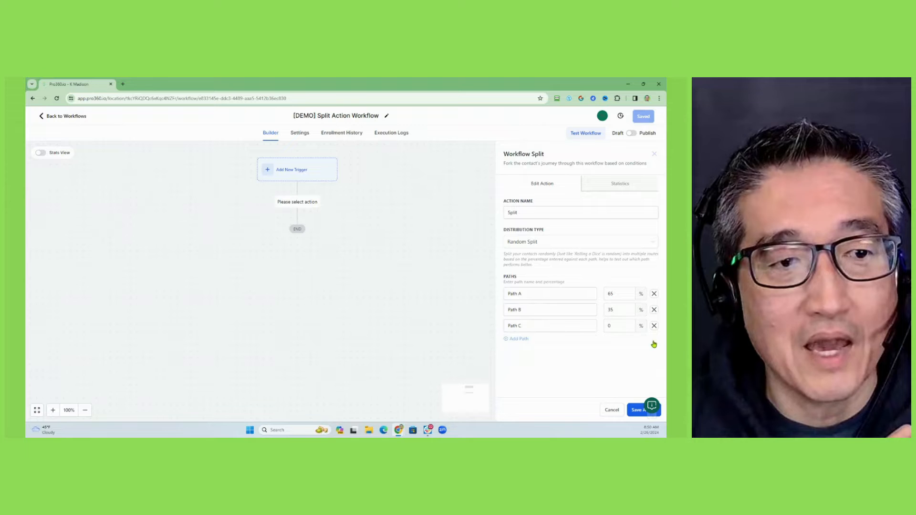
# Remove Path C, set Path A and Path B to 50 percent each, and save the Split action
pyautogui.click(654, 327)
pyautogui.doubleClick(627, 294)
pyautogui.write('50')
pyautogui.press('Tab')
pyautogui.write('S')
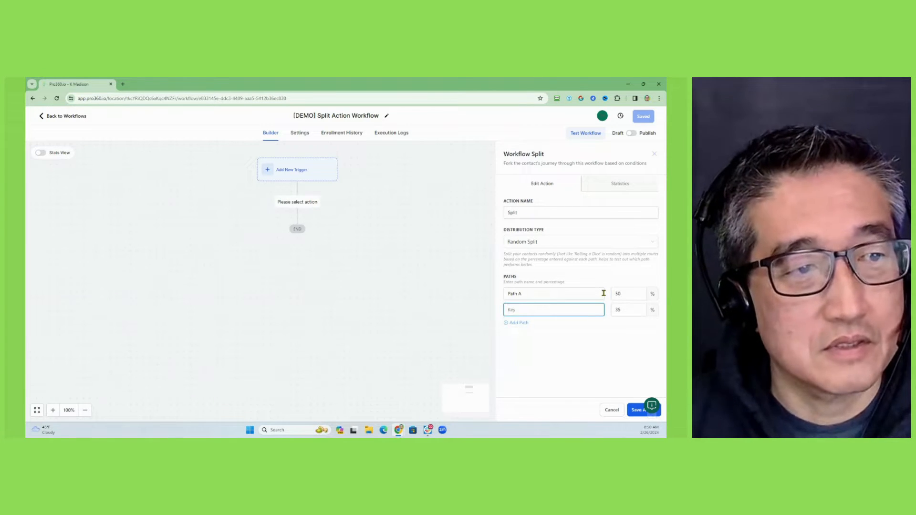
pyautogui.write('Path B')
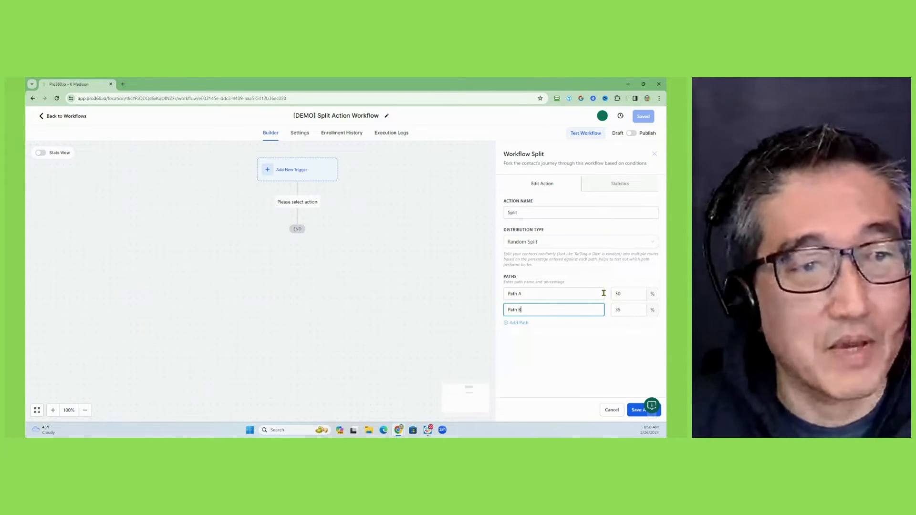
pyautogui.click(629, 309)
pyautogui.press('BackSpace')
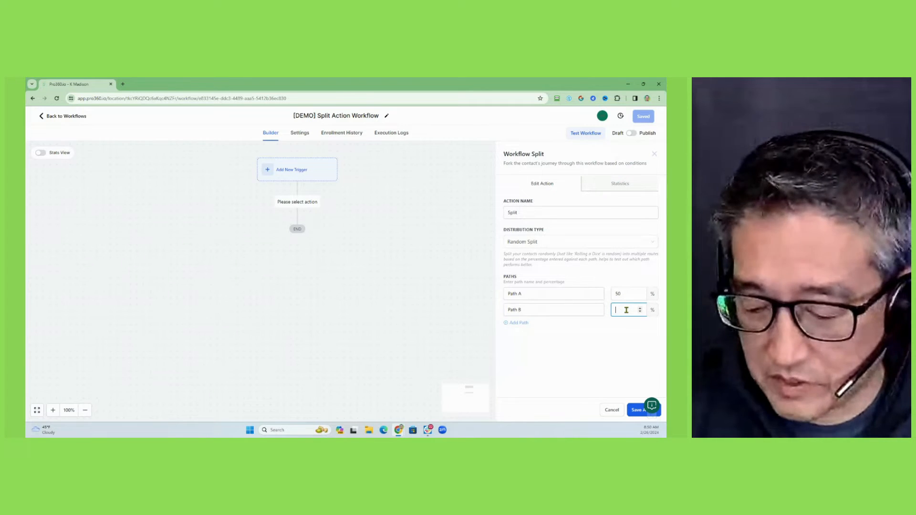
pyautogui.write('50')
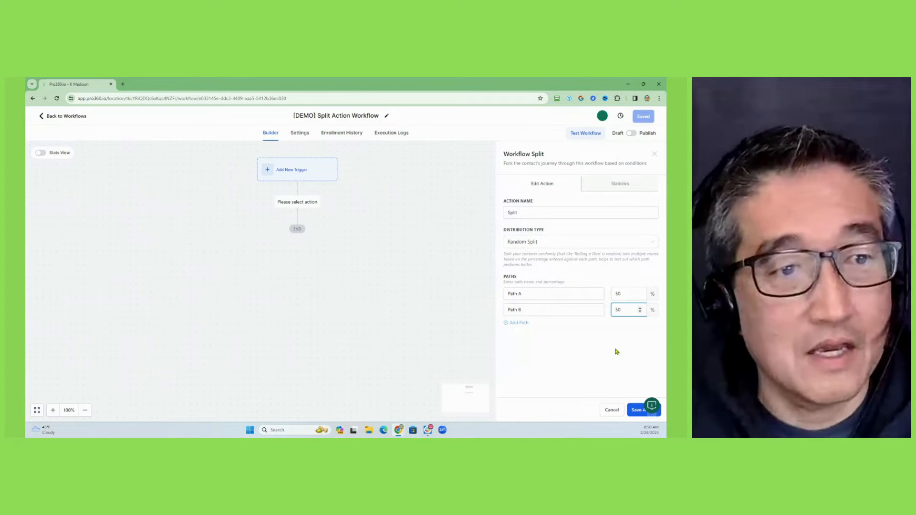
pyautogui.click(635, 411)
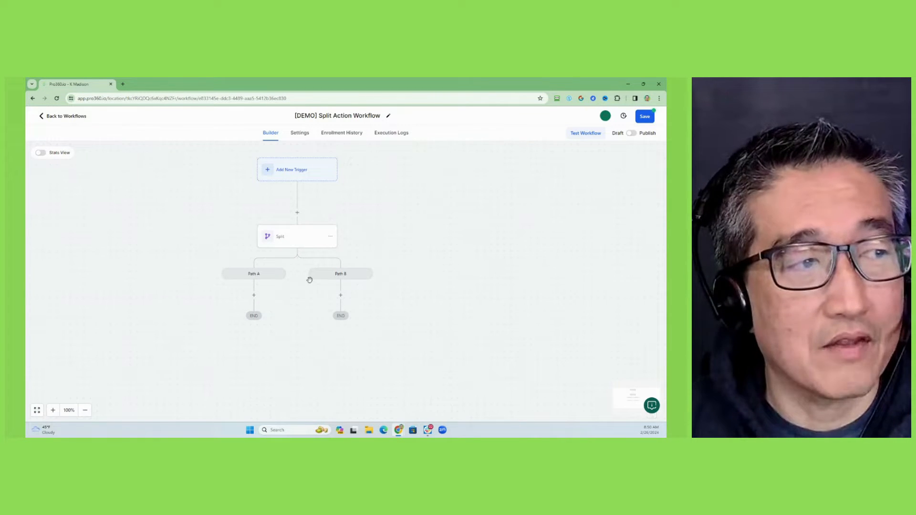
# Review the settings and subject lines of the Email A and Email B actions under the two split paths
pyautogui.scroll(-1, 323, 277)
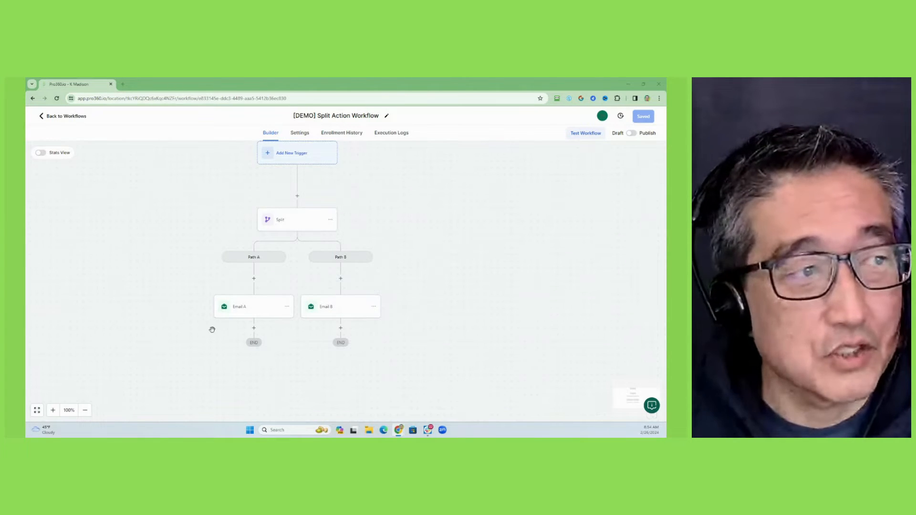
pyautogui.click(260, 311)
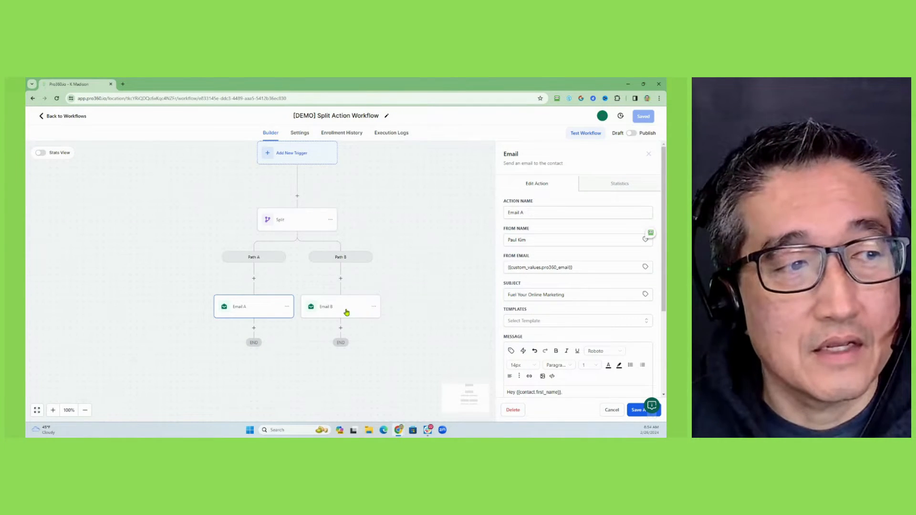
pyautogui.click(347, 313)
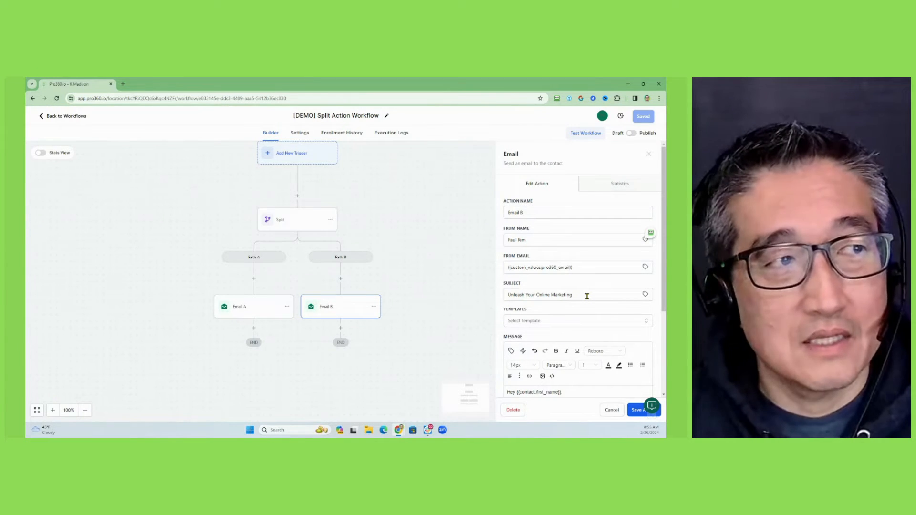
# Switch the workflow from Draft to Publish, save the Email B action, and save the workflow
pyautogui.click(632, 134)
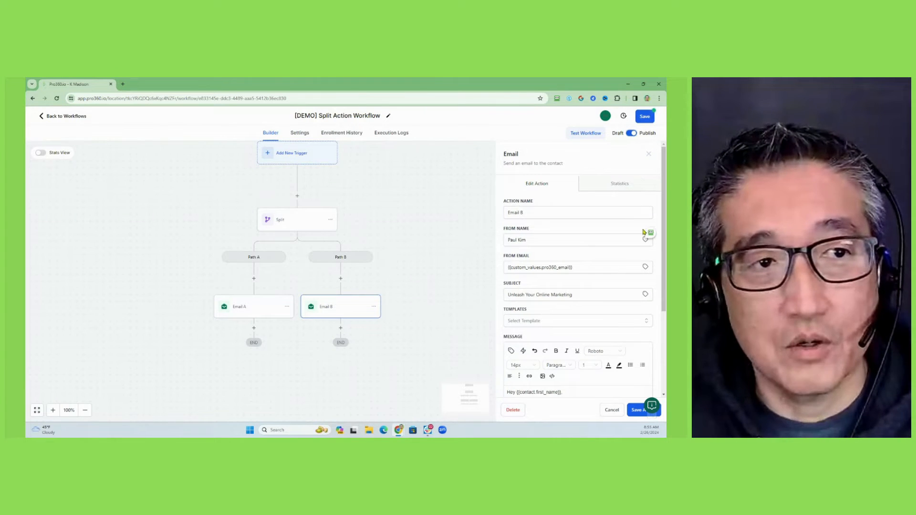
pyautogui.click(636, 411)
pyautogui.click(644, 118)
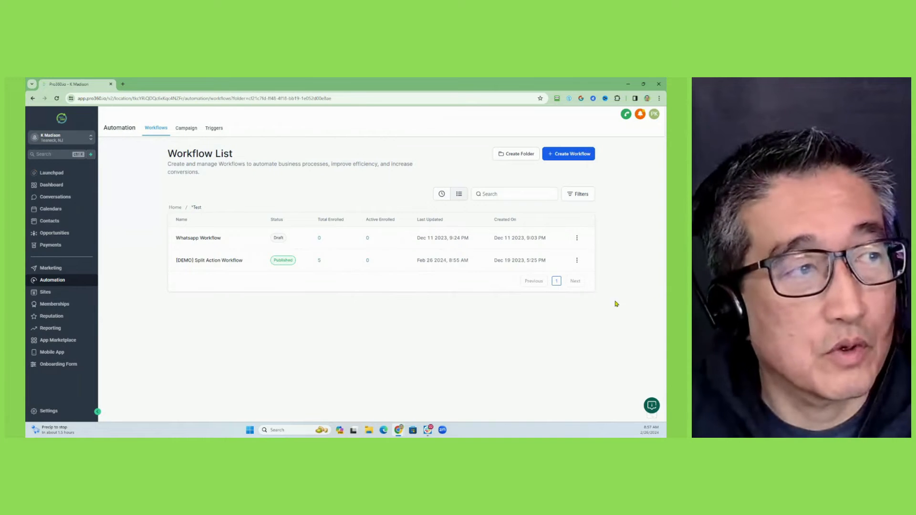
# Open [DEMO] Split Action Workflow from the workflow list and check the Split action's path contact distribution statistics
pyautogui.click(223, 262)
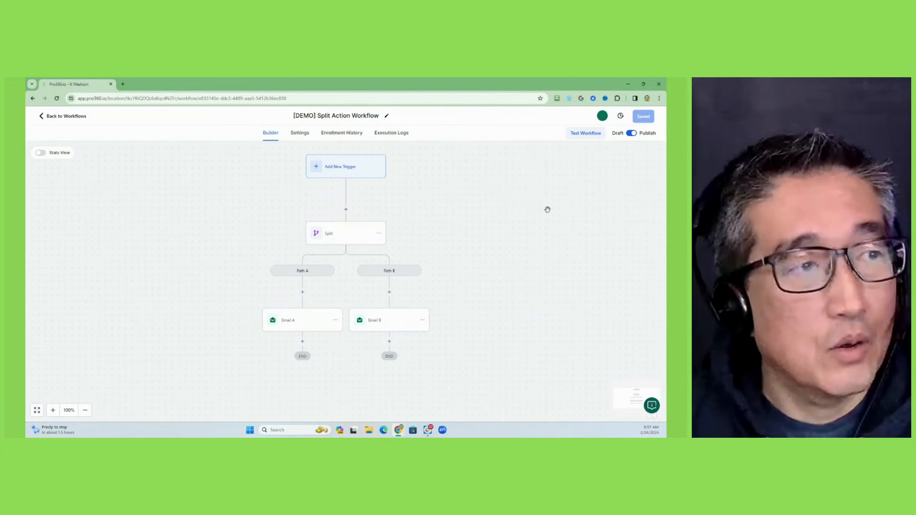
pyautogui.click(350, 234)
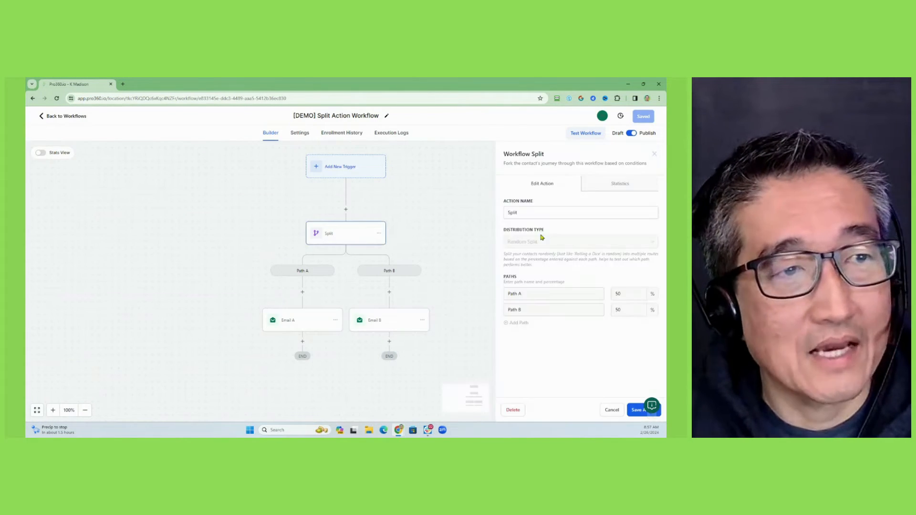
pyautogui.click(622, 185)
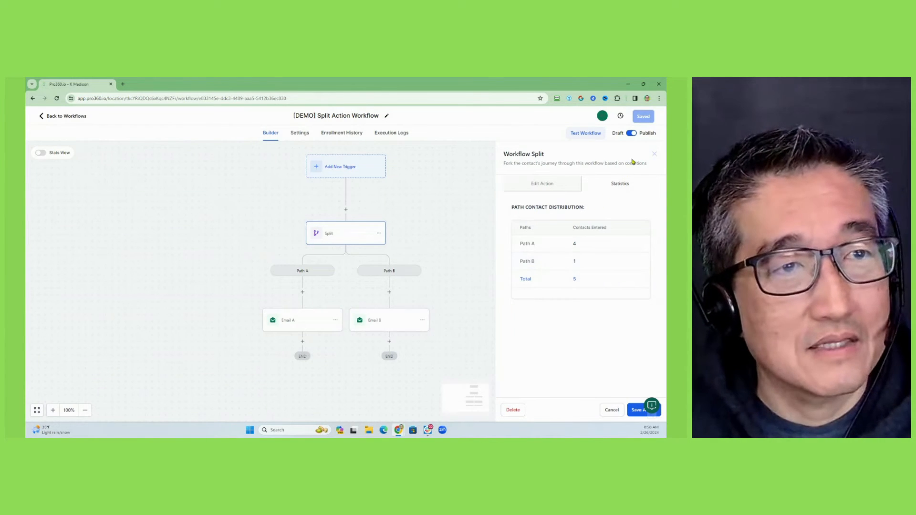
pyautogui.click(654, 154)
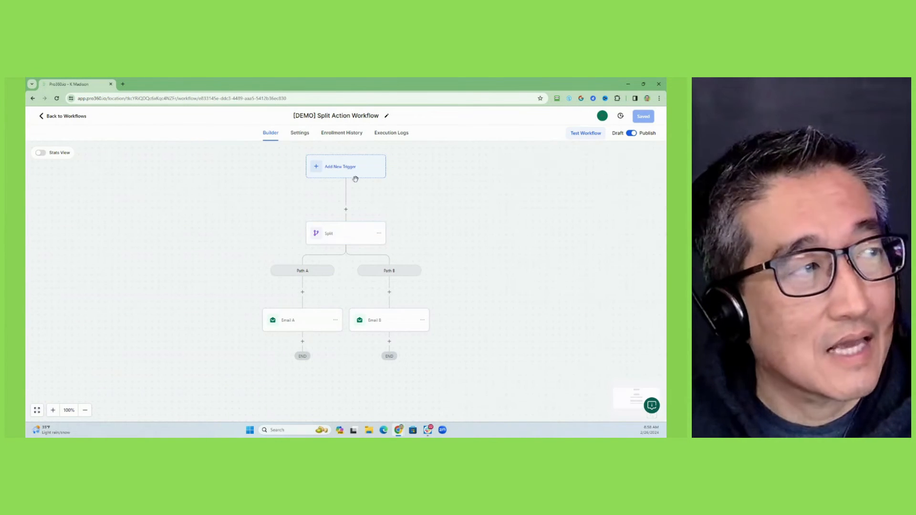
# Turn on Stats View and examine the contact distribution of the split and the email performance on each path
pyautogui.click(42, 154)
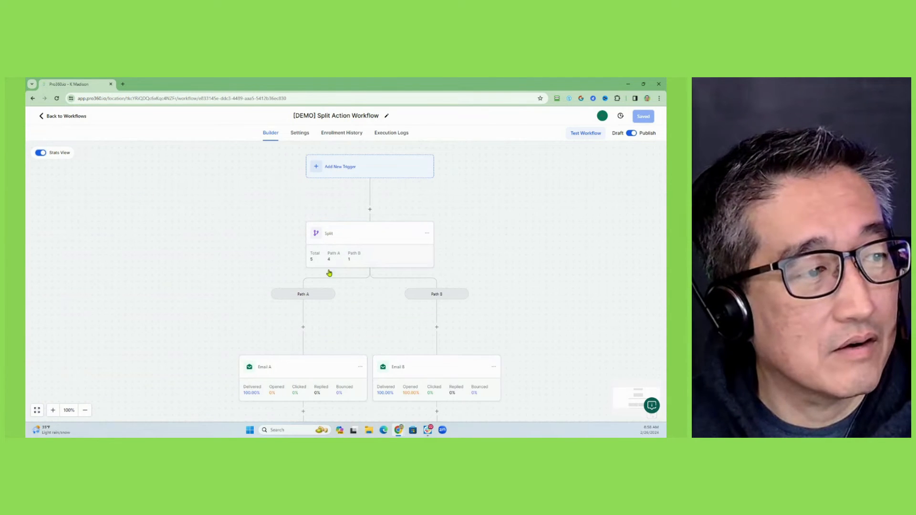
pyautogui.scroll(-1, 319, 283)
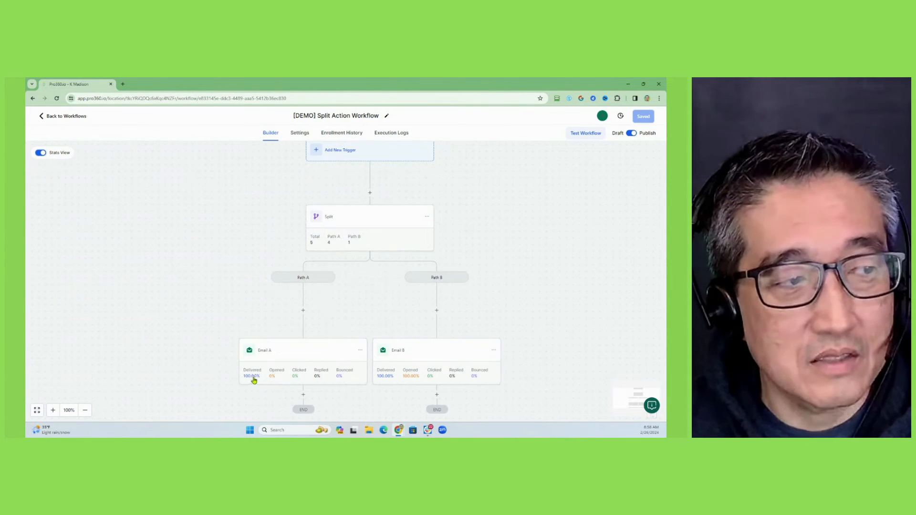
pyautogui.scroll(-1, 251, 383)
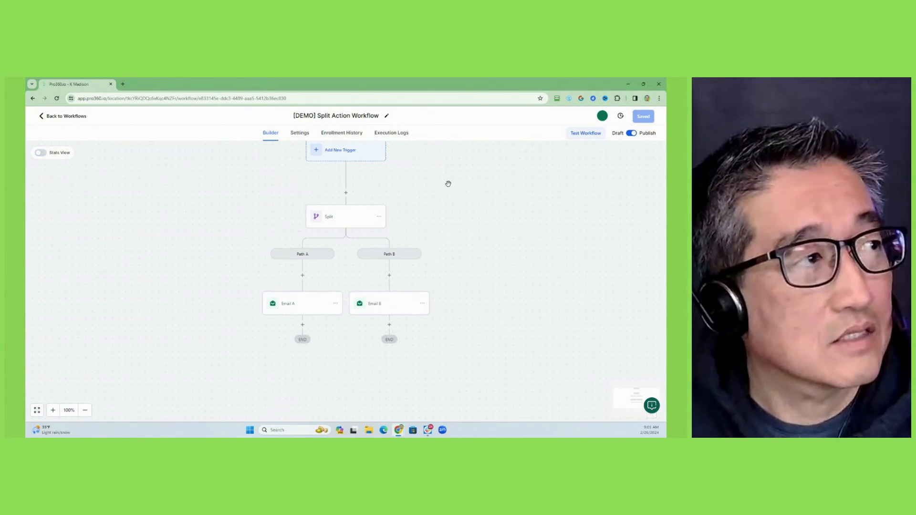
# Reload the workflow page, enable Stats View again, and compare the Email A and Email B statistics
pyautogui.click(56, 98)
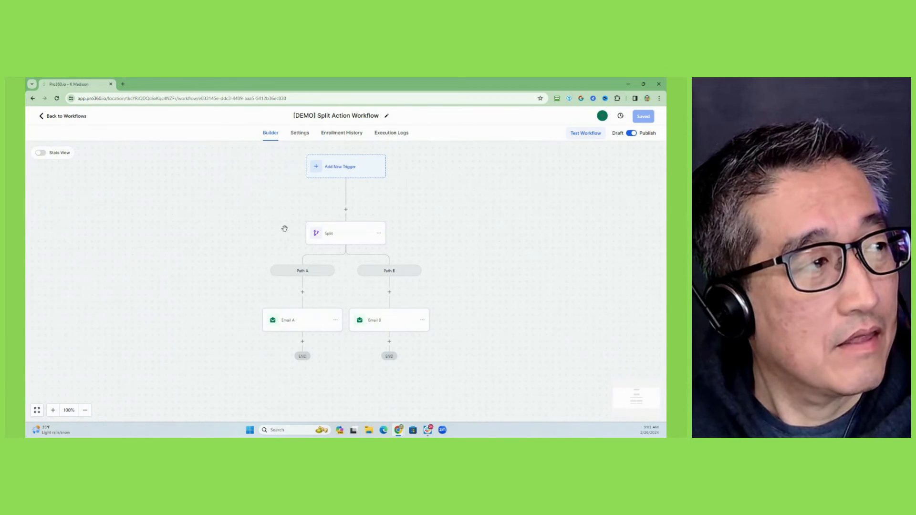
pyautogui.click(41, 153)
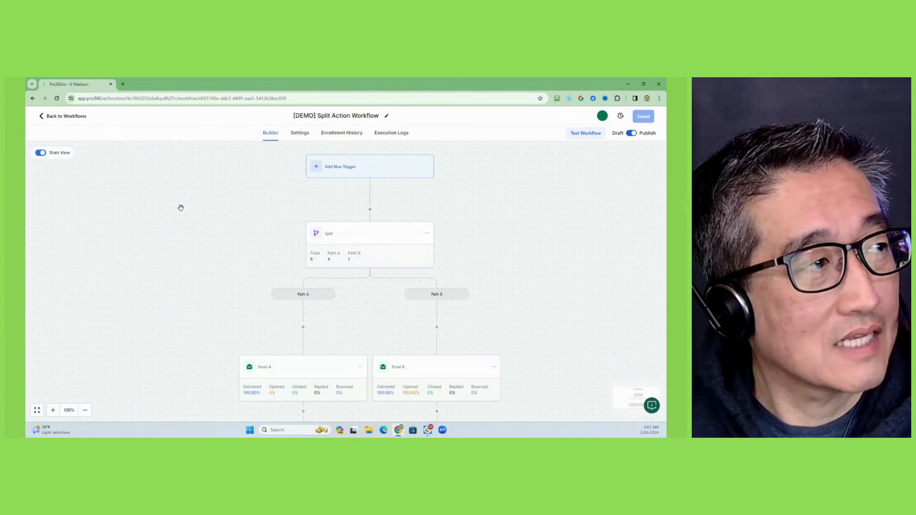
pyautogui.scroll(-1, 249, 262)
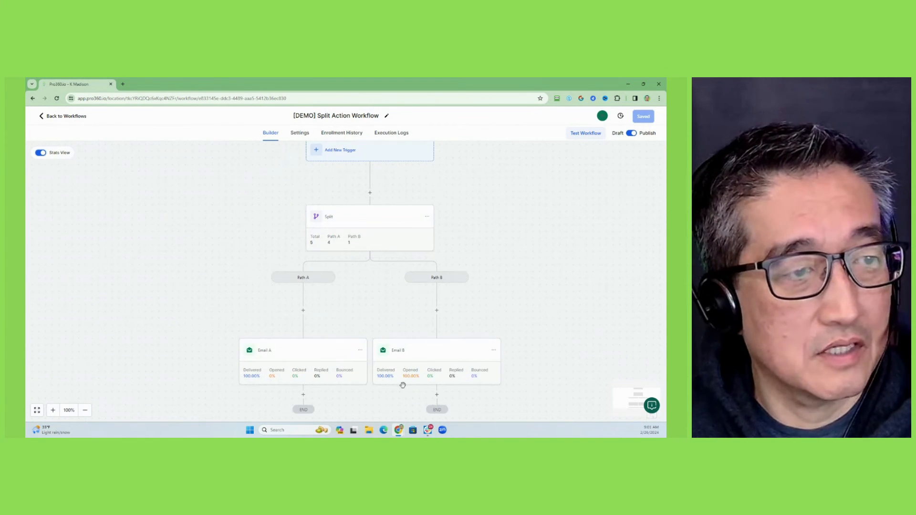